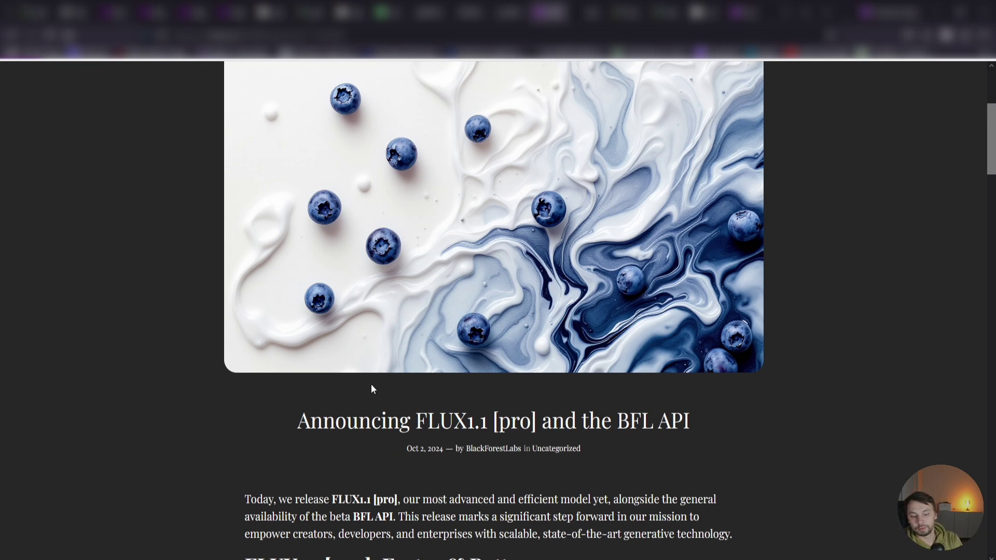
- Switch to fal's legacy FLUX.1 [pro] request history and examine the durations of its latest requests
{"action": "scroll", "coordinate": [312, 426], "scroll_direction": "down", "scroll_amount": 1}
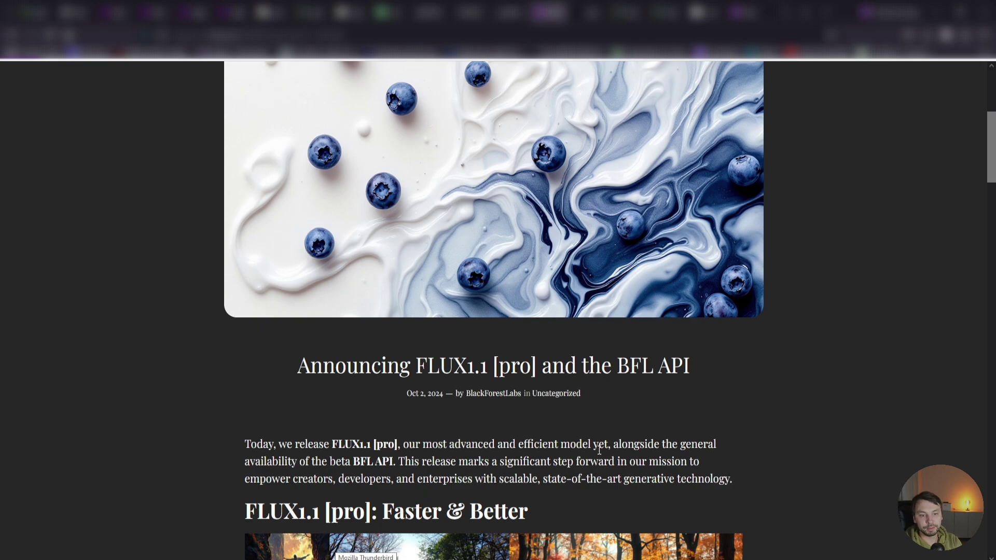
{"action": "left_click", "coordinate": [625, 11]}
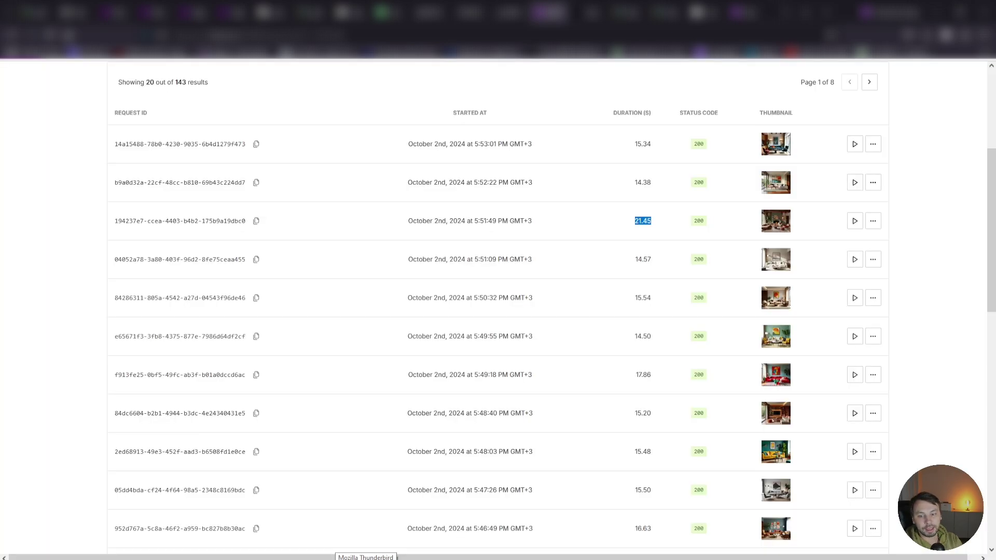
{"action": "scroll", "coordinate": [638, 267], "scroll_direction": "down", "scroll_amount": 3}
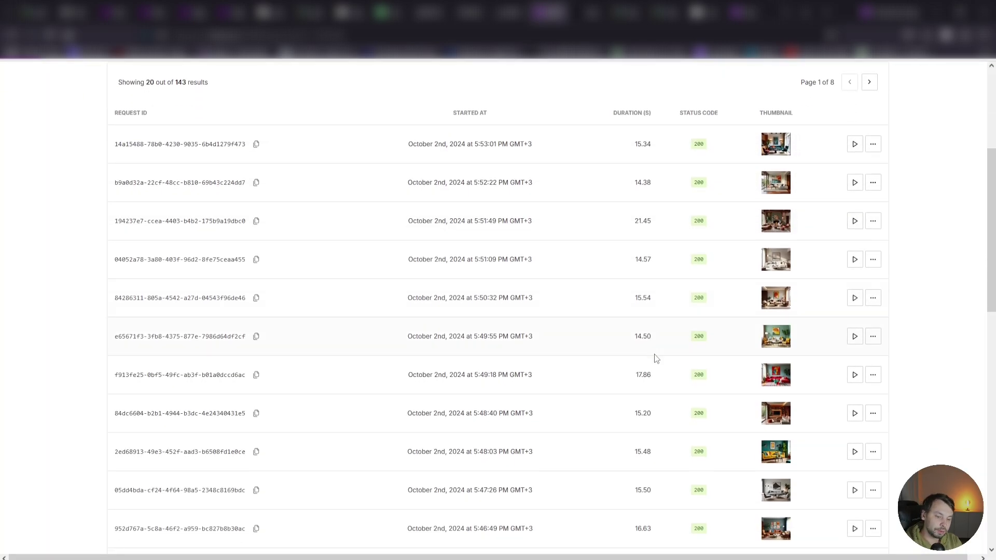
{"action": "left_click_drag", "start_coordinate": [651, 167], "coordinate": [652, 182]}
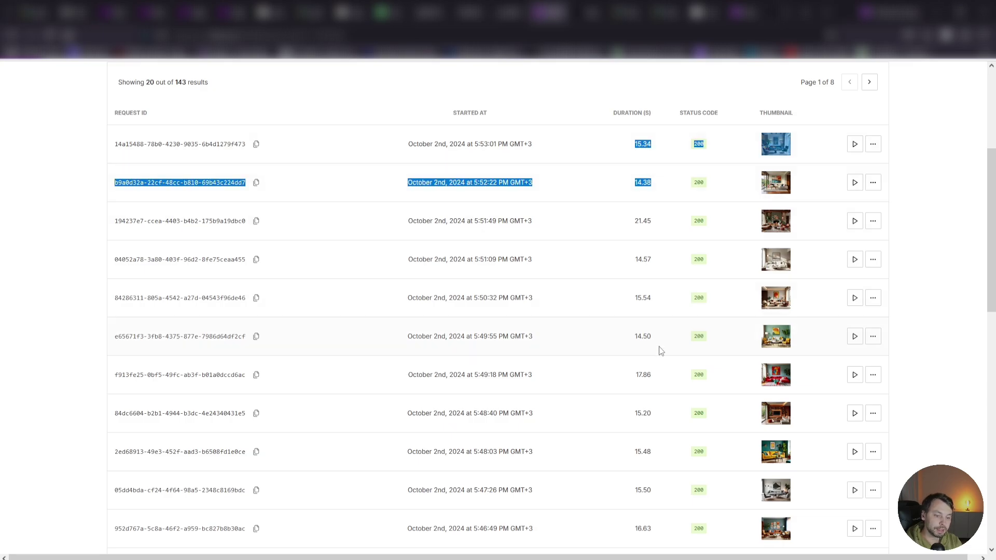
{"action": "scroll", "coordinate": [656, 479], "scroll_direction": "down", "scroll_amount": 4}
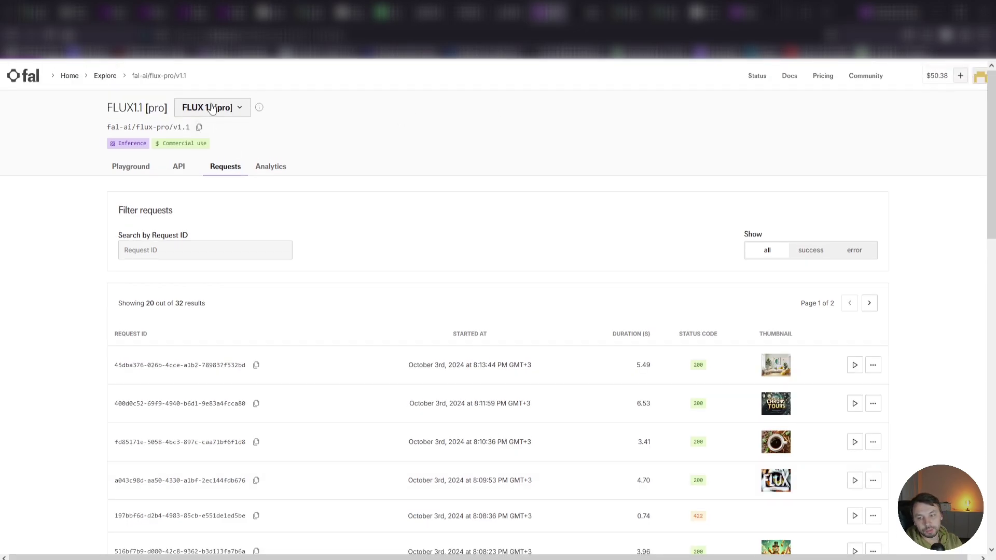
- Examine the request durations in fal's FLUX1.1 [pro] request history for comparison with the legacy model
{"action": "scroll", "coordinate": [608, 345], "scroll_direction": "down", "scroll_amount": 3}
{"action": "double_click", "coordinate": [643, 254]}
{"action": "left_click_drag", "start_coordinate": [651, 293], "coordinate": [642, 293]}
{"action": "scroll", "coordinate": [658, 436], "scroll_direction": "down", "scroll_amount": 1}
{"action": "scroll", "coordinate": [657, 435], "scroll_direction": "down", "scroll_amount": 10}
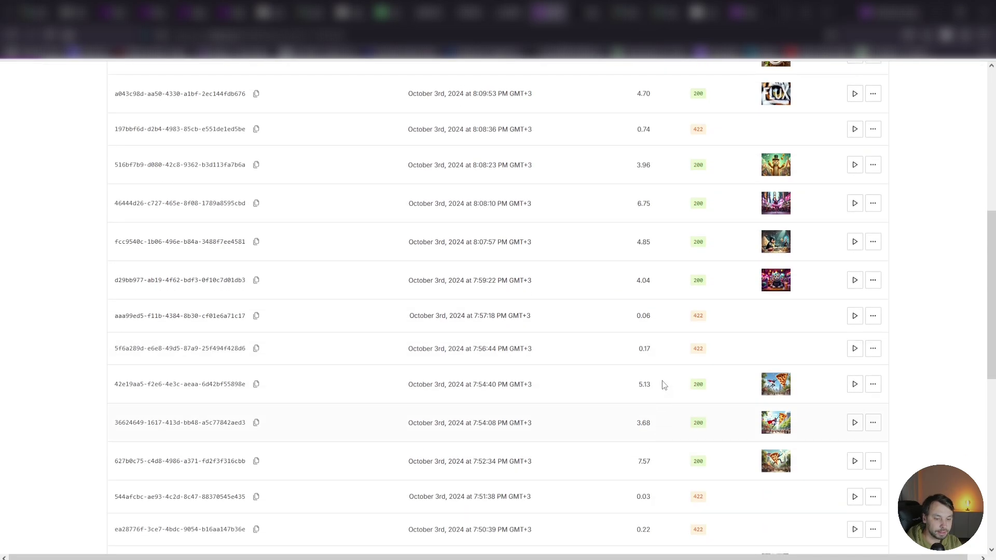
{"action": "double_click", "coordinate": [644, 185]}
{"action": "scroll", "coordinate": [628, 207], "scroll_direction": "up", "scroll_amount": 5}
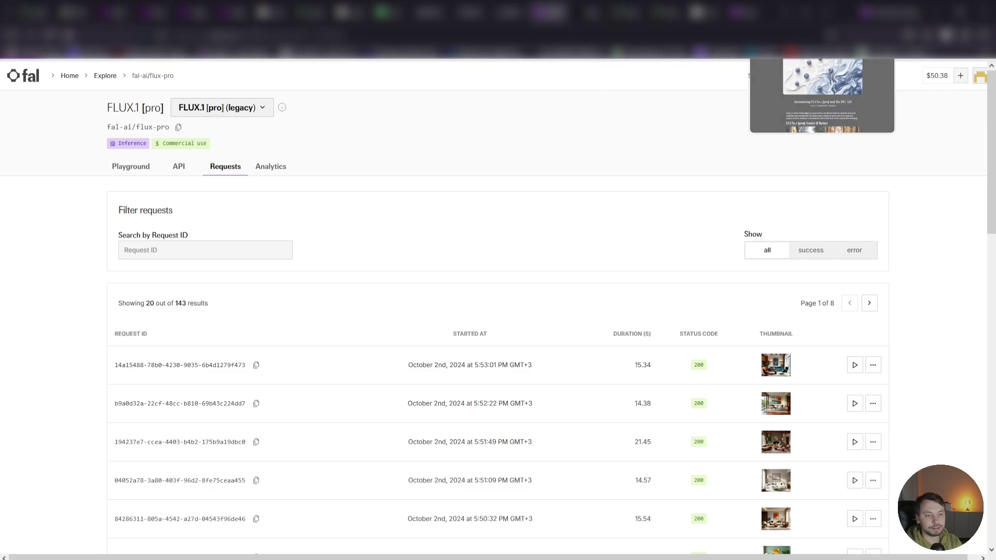
- Return to the FLUX1.1 [pro] announcement and read from its title through the Faster & Better section
{"action": "left_click", "coordinate": [768, 11]}
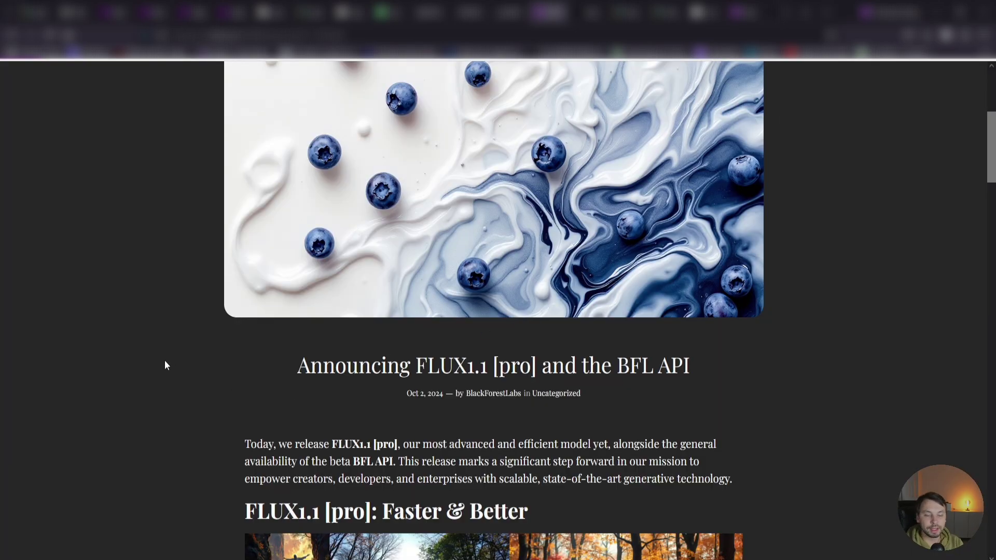
{"action": "scroll", "coordinate": [164, 361], "scroll_direction": "up", "scroll_amount": 2}
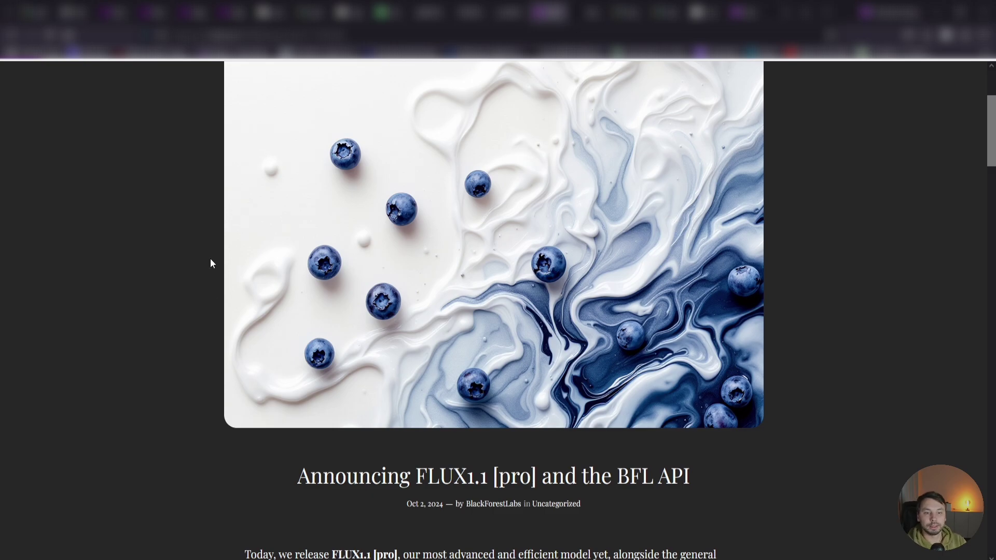
{"action": "scroll", "coordinate": [194, 280], "scroll_direction": "up", "scroll_amount": 2}
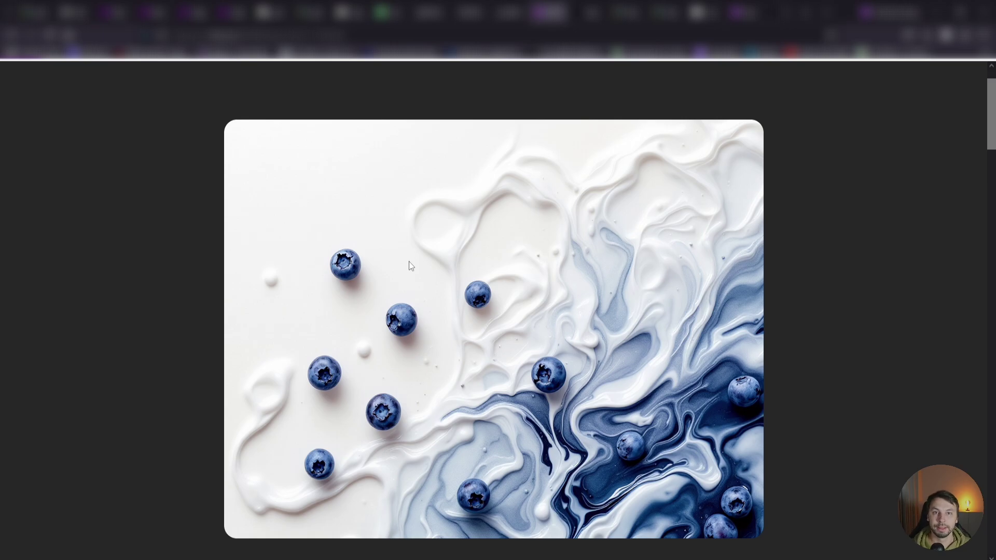
{"action": "scroll", "coordinate": [674, 269], "scroll_direction": "down", "scroll_amount": 4}
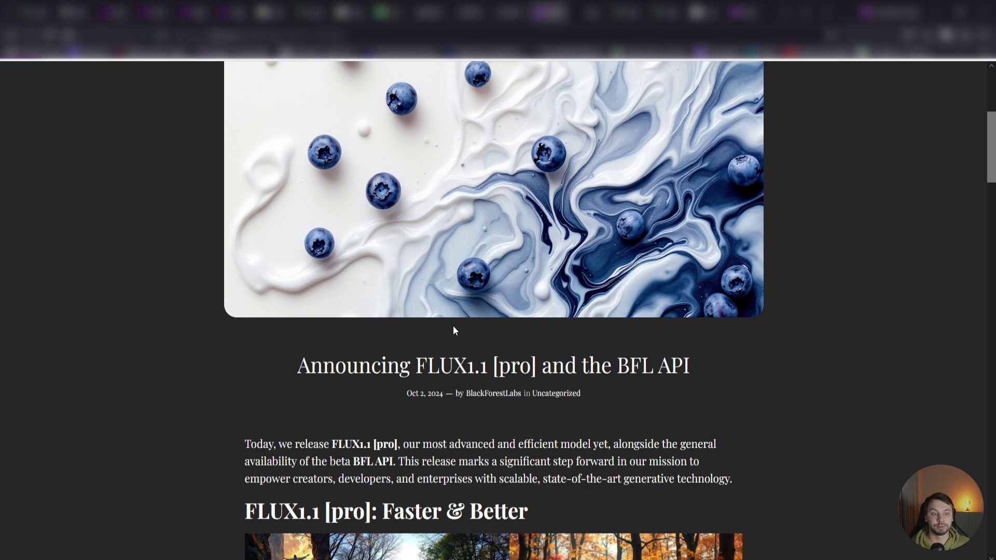
{"action": "scroll", "coordinate": [601, 435], "scroll_direction": "down", "scroll_amount": 2}
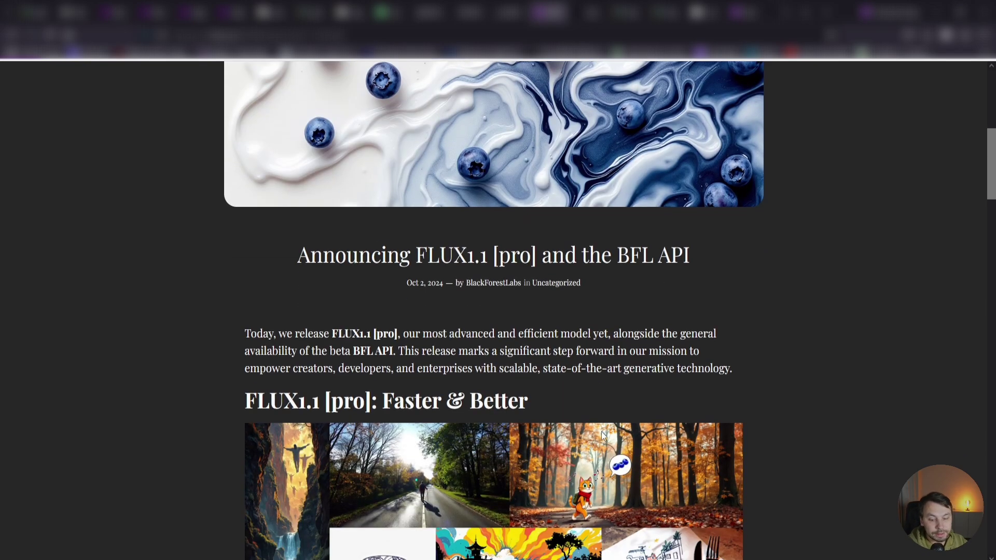
{"action": "scroll", "coordinate": [602, 435], "scroll_direction": "down", "scroll_amount": 5}
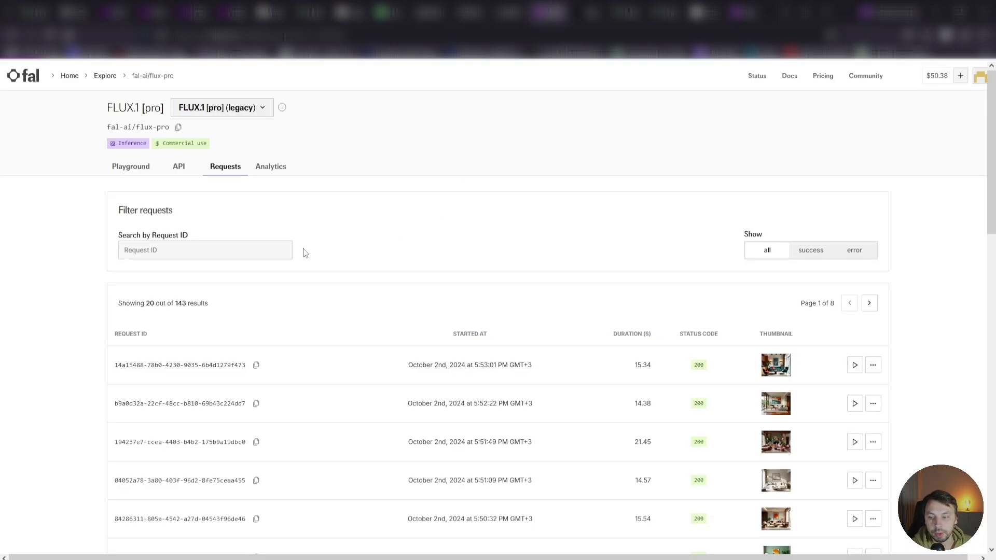
- Open the legacy FLUX.1 [pro] request from October 2nd, 5:49:55 PM to view its generated image
{"action": "scroll", "coordinate": [618, 310], "scroll_direction": "down", "scroll_amount": 3}
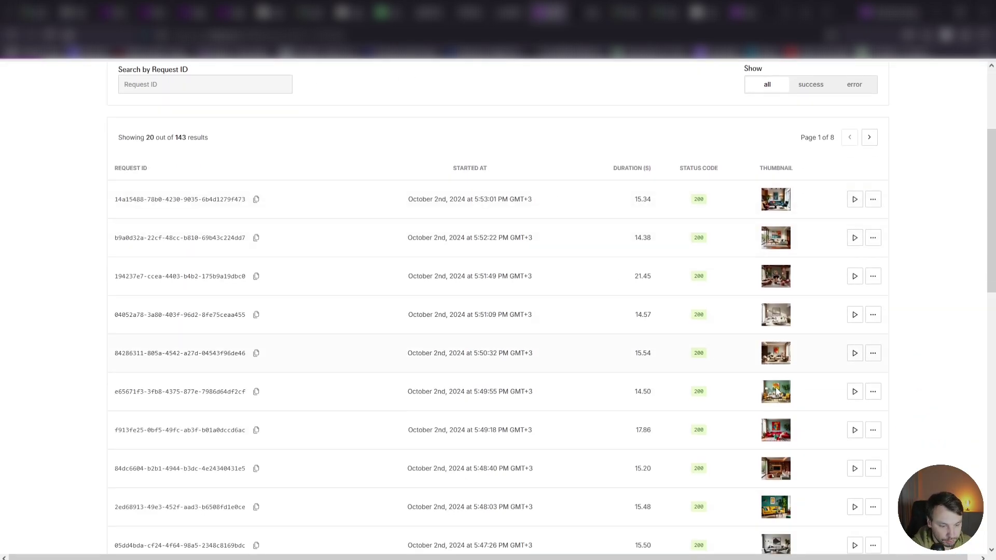
{"action": "left_click", "coordinate": [855, 393]}
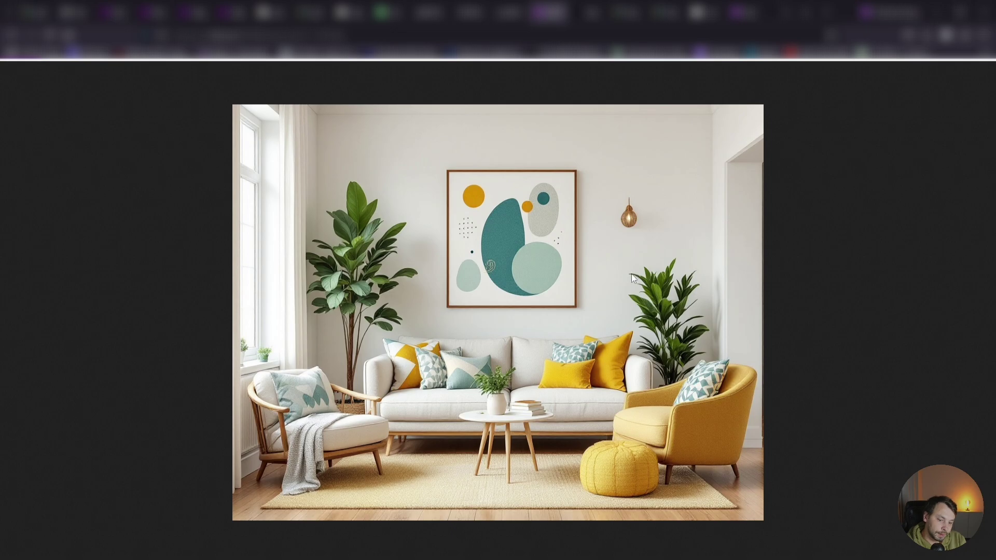
- Read the announcement's benchmark charts, provider availability and the Building with the BFL API section
{"action": "left_click", "coordinate": [608, 13]}
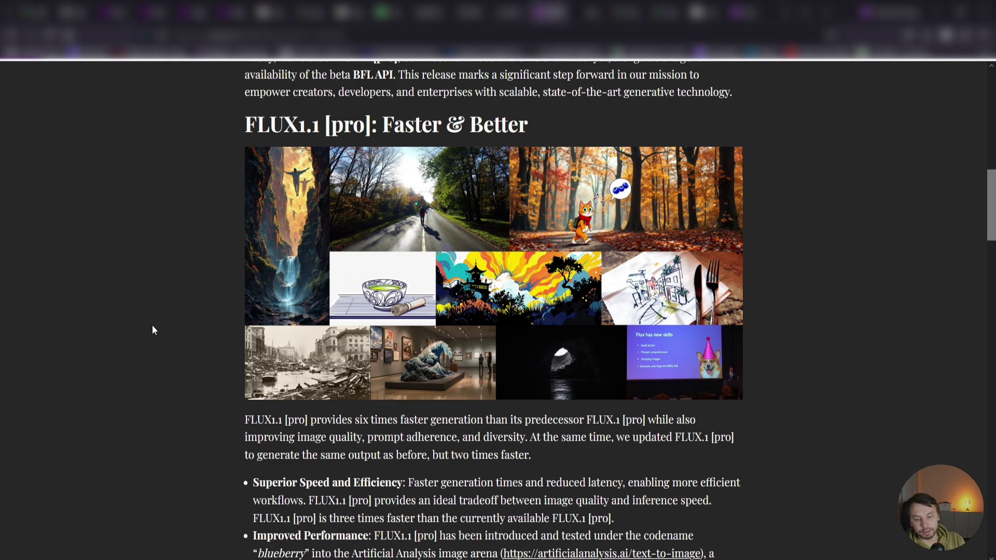
{"action": "scroll", "coordinate": [166, 369], "scroll_direction": "down", "scroll_amount": 10}
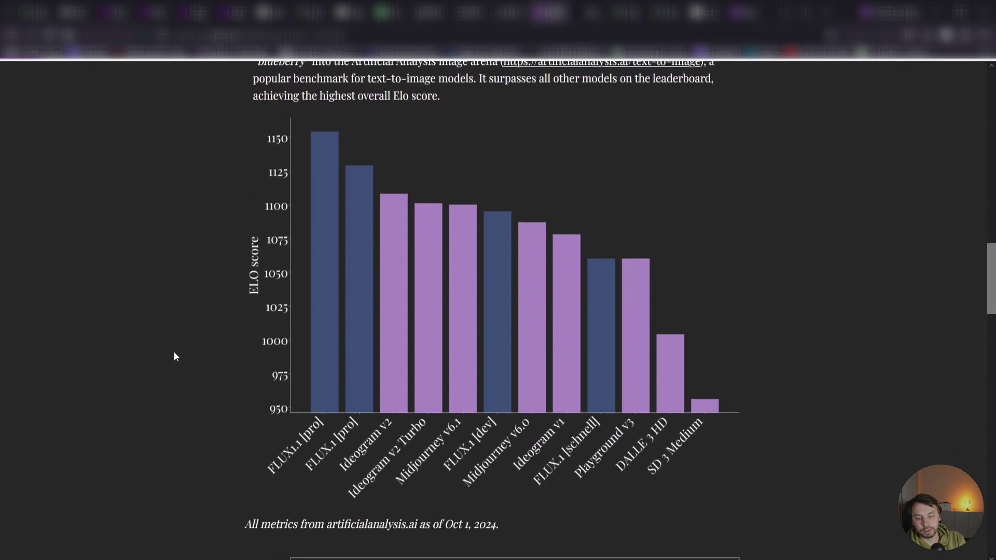
{"action": "scroll", "coordinate": [175, 353], "scroll_direction": "down", "scroll_amount": 12}
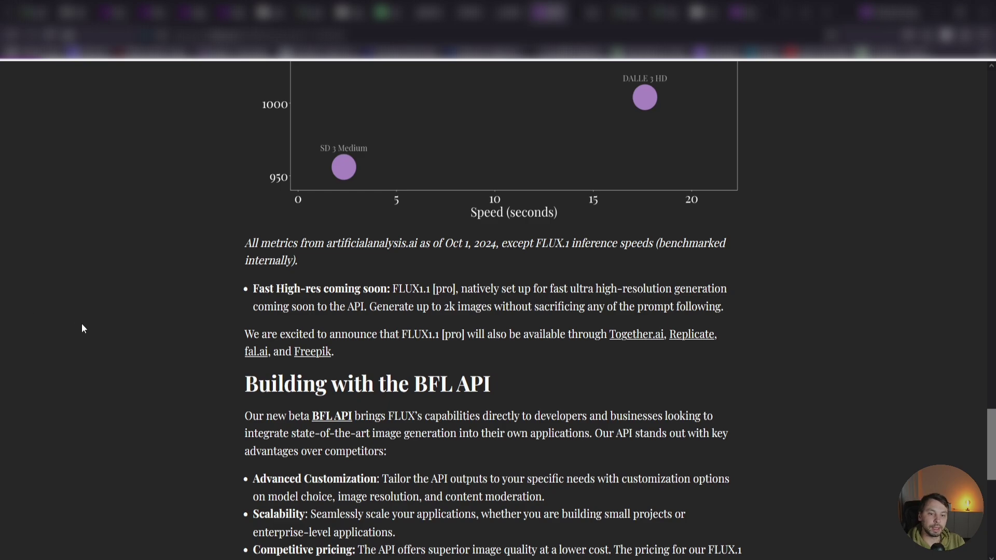
{"action": "scroll", "coordinate": [114, 383], "scroll_direction": "down", "scroll_amount": 3}
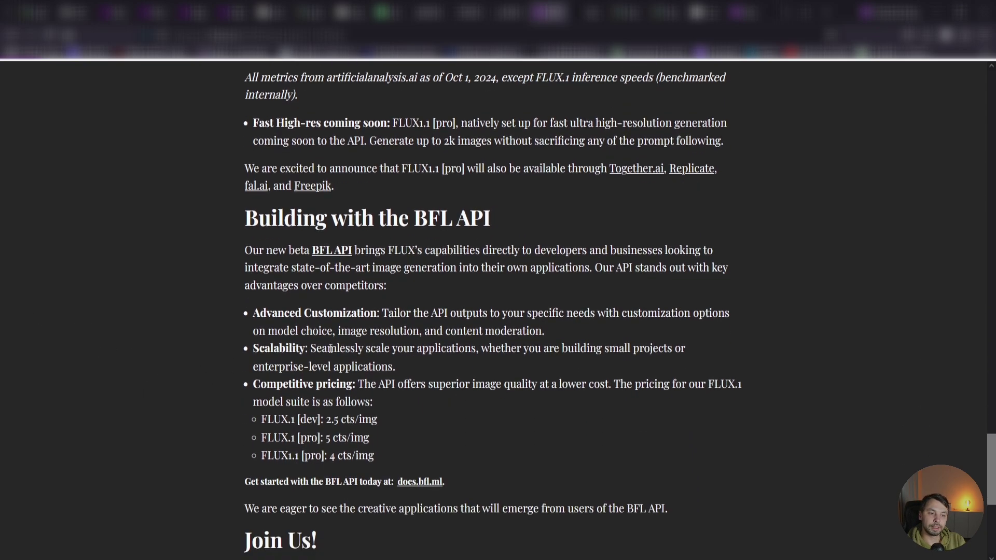
{"action": "scroll", "coordinate": [137, 342], "scroll_direction": "down", "scroll_amount": 2}
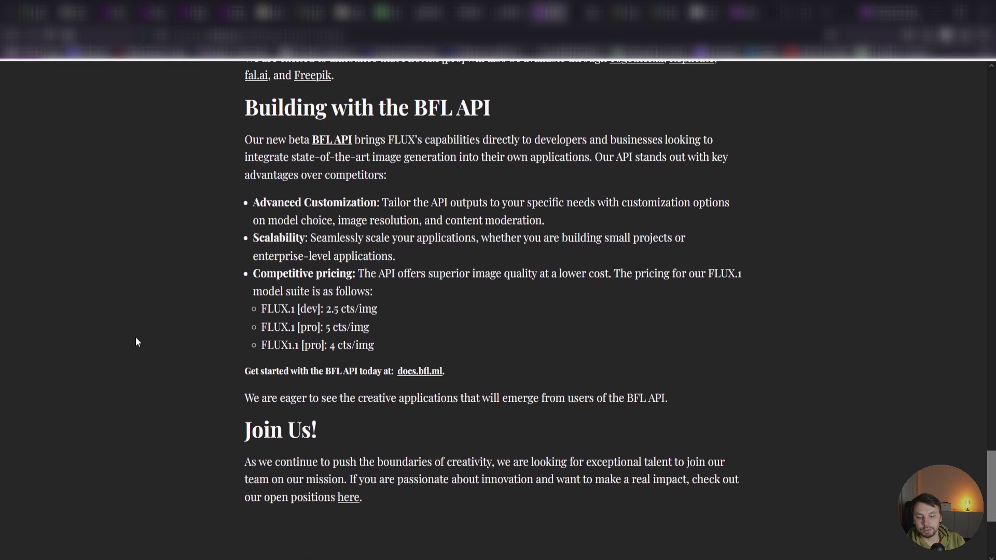
{"action": "scroll", "coordinate": [137, 342], "scroll_direction": "up", "scroll_amount": 4}
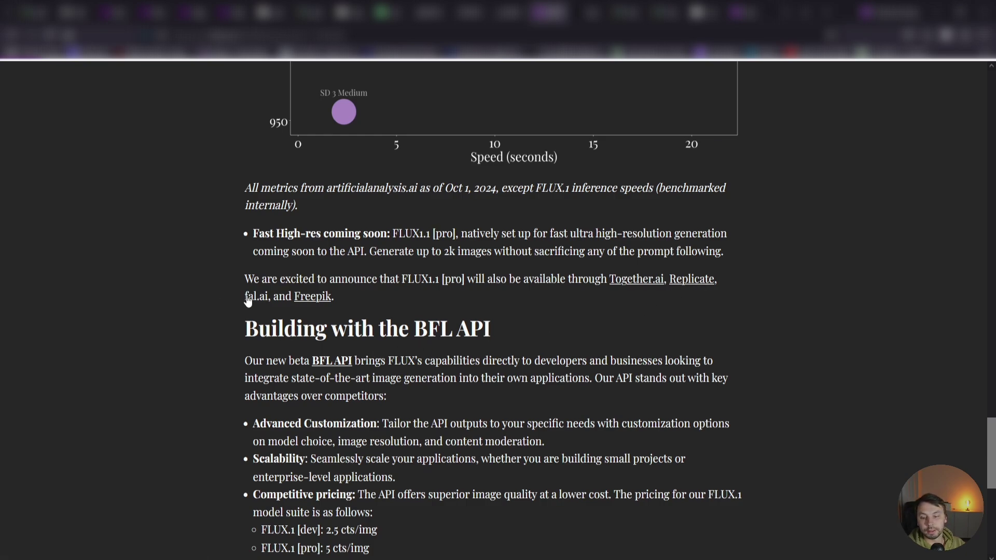
{"action": "scroll", "coordinate": [258, 402], "scroll_direction": "down", "scroll_amount": 2}
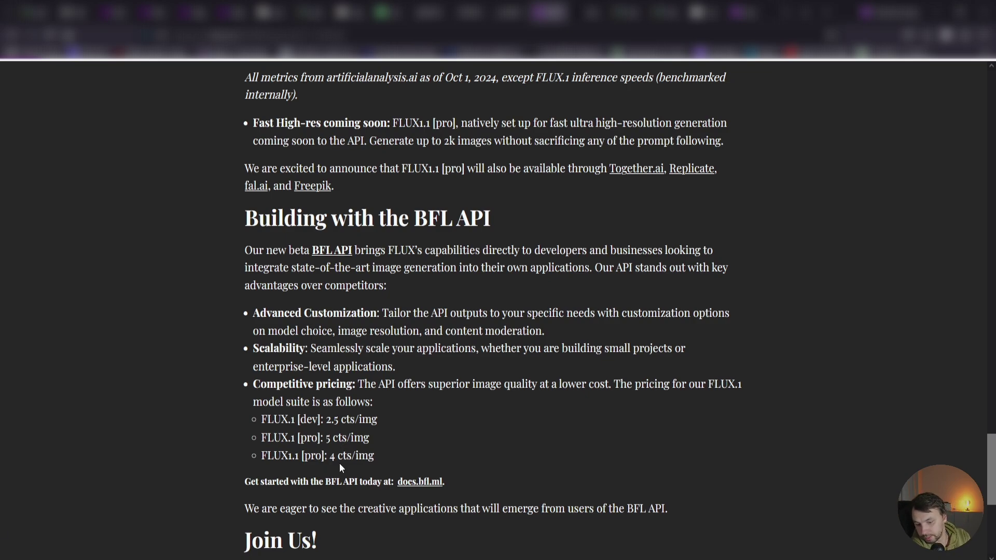
- Highlight and compare the per-image prices of FLUX.1 [pro] and FLUX1.1 [pro] in the pricing list
{"action": "mouse_move", "coordinate": [382, 442]}
{"action": "left_mouse_down"}
{"action": "mouse_move", "coordinate": [267, 439]}
{"action": "mouse_move", "coordinate": [371, 444]}
{"action": "left_mouse_up"}
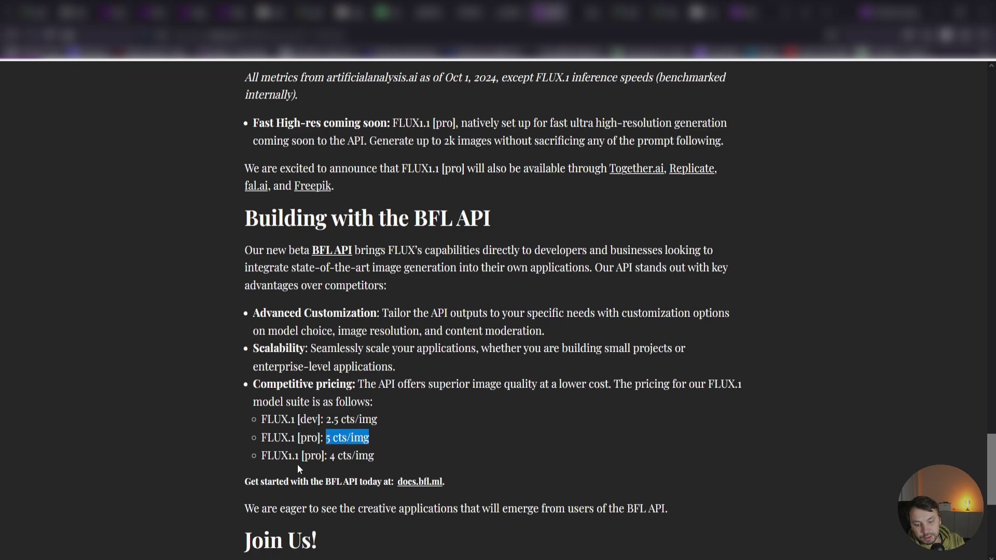
{"action": "left_click_drag", "start_coordinate": [274, 458], "coordinate": [283, 453]}
{"action": "left_click", "coordinate": [335, 459]}
{"action": "left_click_drag", "start_coordinate": [329, 456], "coordinate": [379, 457]}
{"action": "left_click", "coordinate": [380, 457]}
{"action": "scroll", "coordinate": [375, 450], "scroll_direction": "up", "scroll_amount": 2}
{"action": "scroll", "coordinate": [394, 404], "scroll_direction": "down", "scroll_amount": 2}
{"action": "scroll", "coordinate": [413, 364], "scroll_direction": "up", "scroll_amount": 2}
{"action": "scroll", "coordinate": [455, 484], "scroll_direction": "down", "scroll_amount": 1}
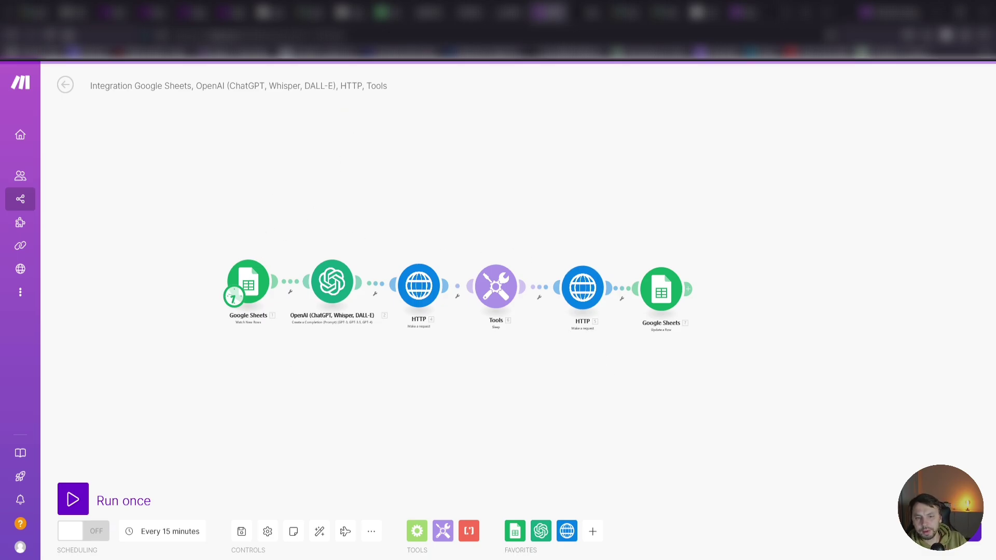
- Review the character names in A2:A6 of the flux1.1 Google Sheet and return to the Make scenario
{"action": "left_click", "coordinate": [383, 12]}
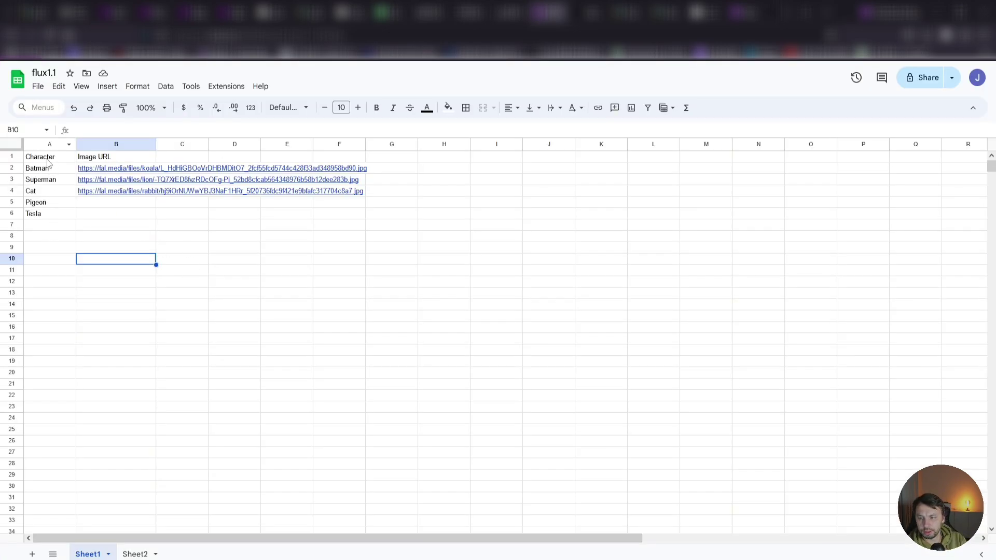
{"action": "left_click_drag", "start_coordinate": [48, 173], "coordinate": [46, 214]}
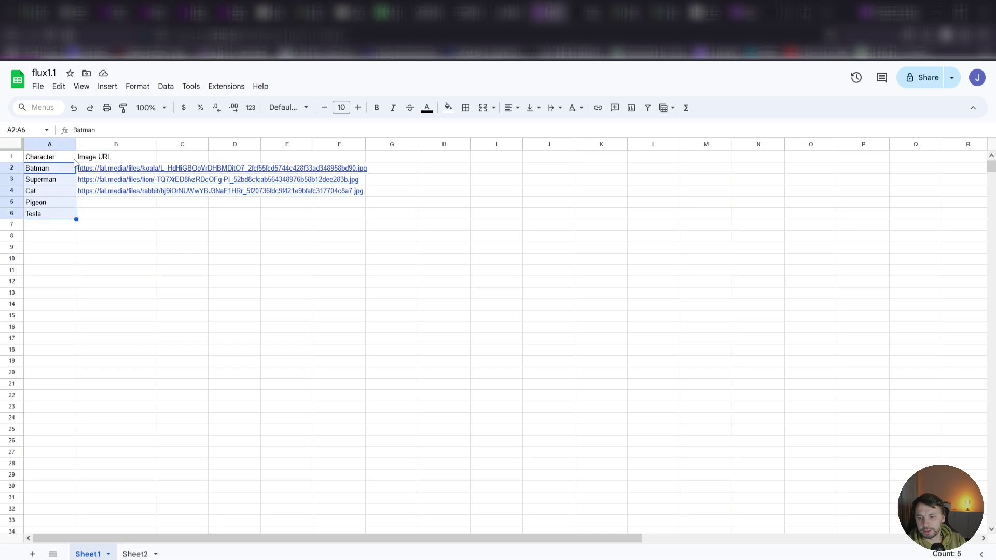
{"action": "left_click", "coordinate": [548, 12]}
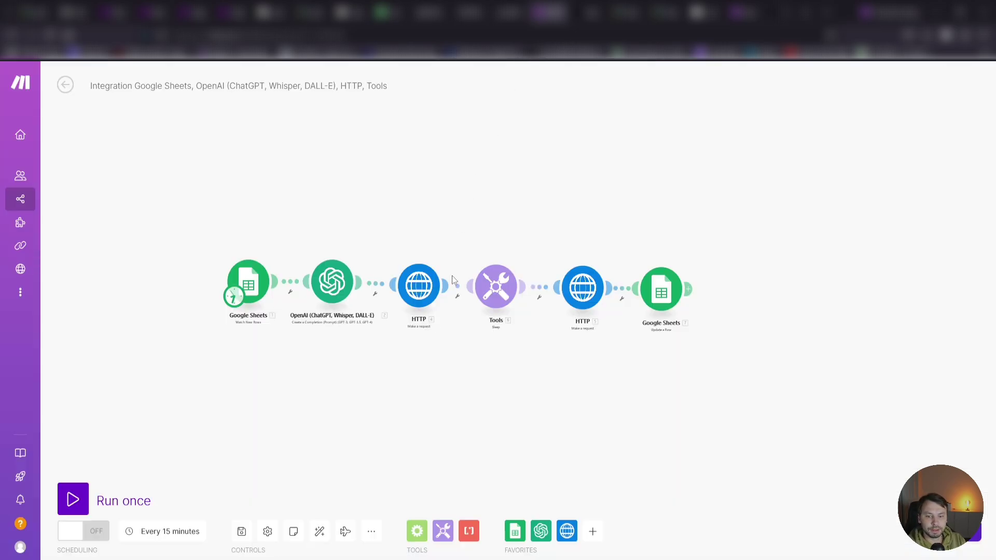
- Review the prompt messages in the OpenAI module and close its settings without changes
{"action": "left_click", "coordinate": [332, 283]}
{"action": "scroll", "coordinate": [511, 460], "scroll_direction": "down", "scroll_amount": 1}
{"action": "scroll", "coordinate": [510, 459], "scroll_direction": "down", "scroll_amount": 5}
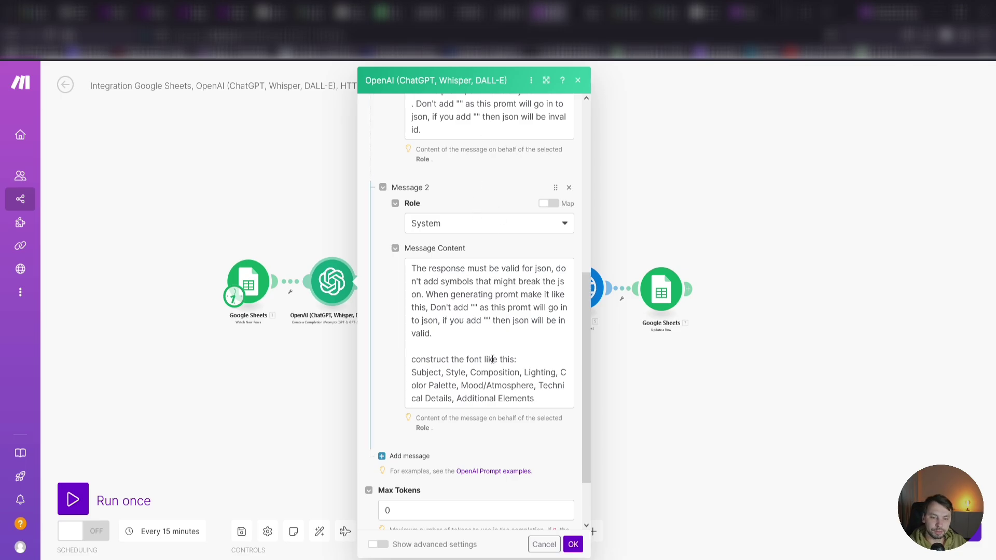
{"action": "left_click", "coordinate": [541, 544]}
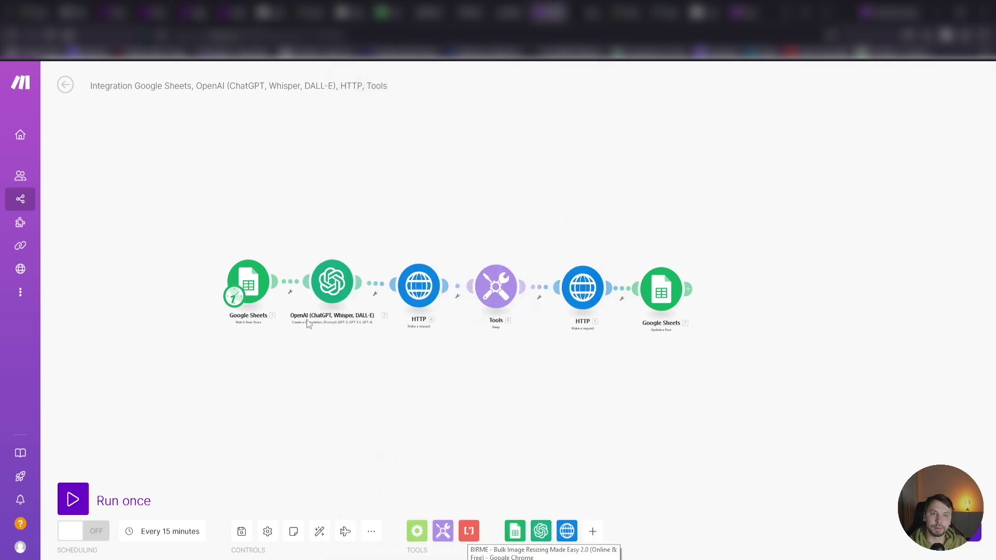
- Review the request URL, method, headers and JSON request content of the first HTTP module and close its settings without changes
{"action": "scroll", "coordinate": [367, 371], "scroll_direction": "right", "scroll_amount": 5}
{"action": "left_click", "coordinate": [285, 291]}
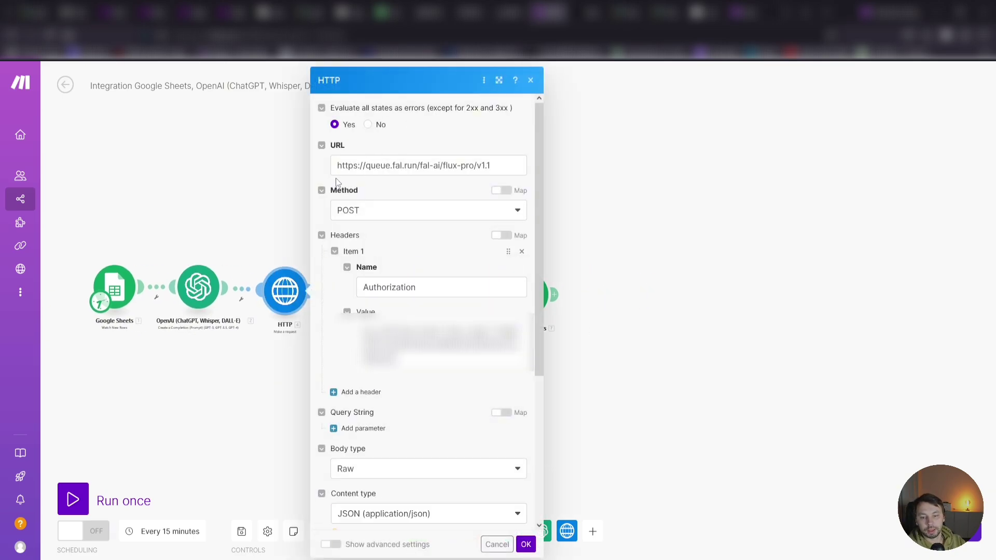
{"action": "left_click_drag", "start_coordinate": [348, 165], "coordinate": [415, 159]}
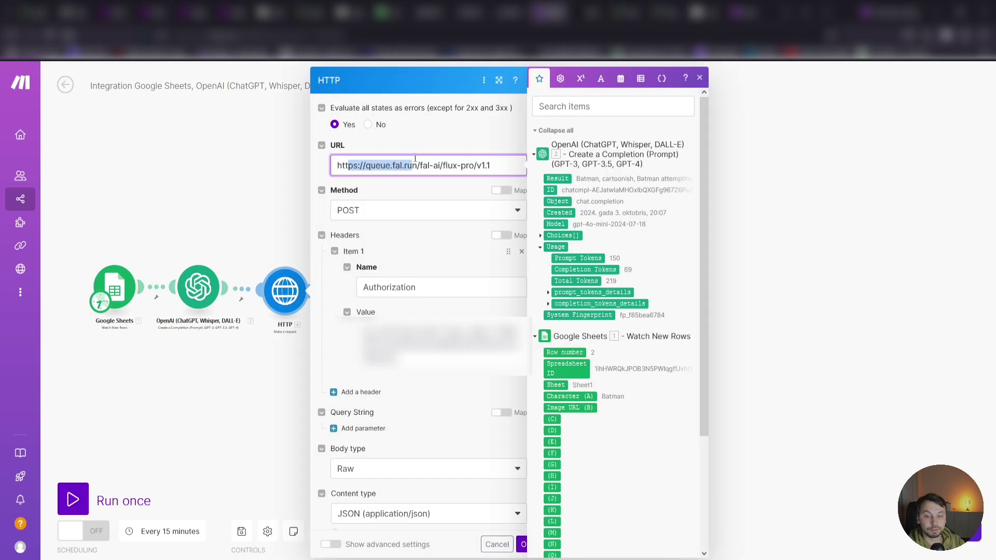
{"action": "scroll", "coordinate": [415, 218], "scroll_direction": "down", "scroll_amount": 2}
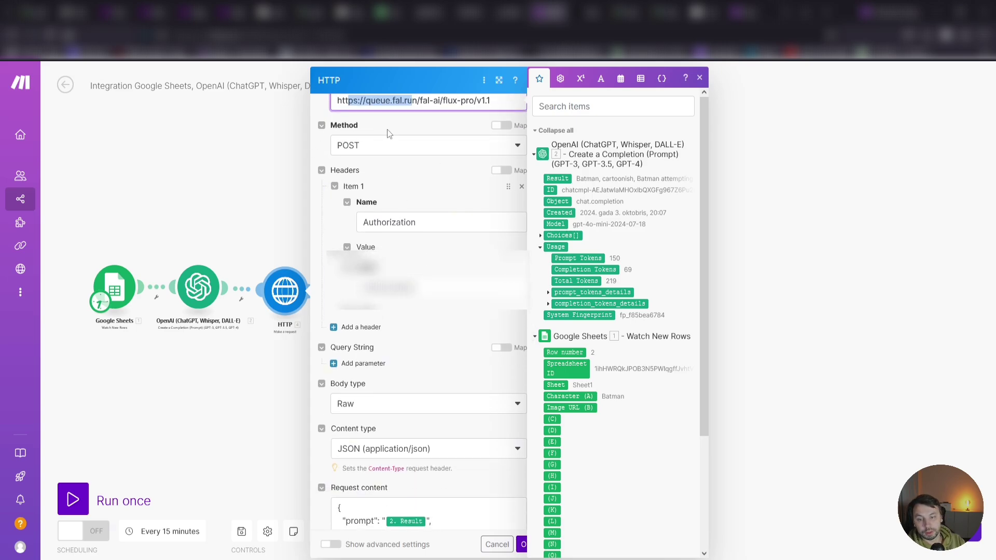
{"action": "scroll", "coordinate": [410, 387], "scroll_direction": "down", "scroll_amount": 4}
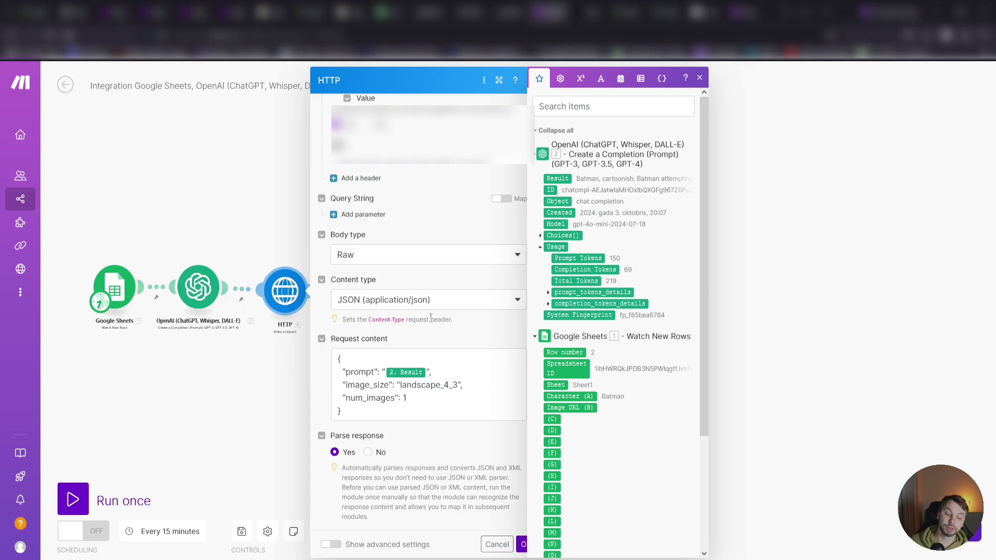
{"action": "scroll", "coordinate": [480, 236], "scroll_direction": "up", "scroll_amount": 4}
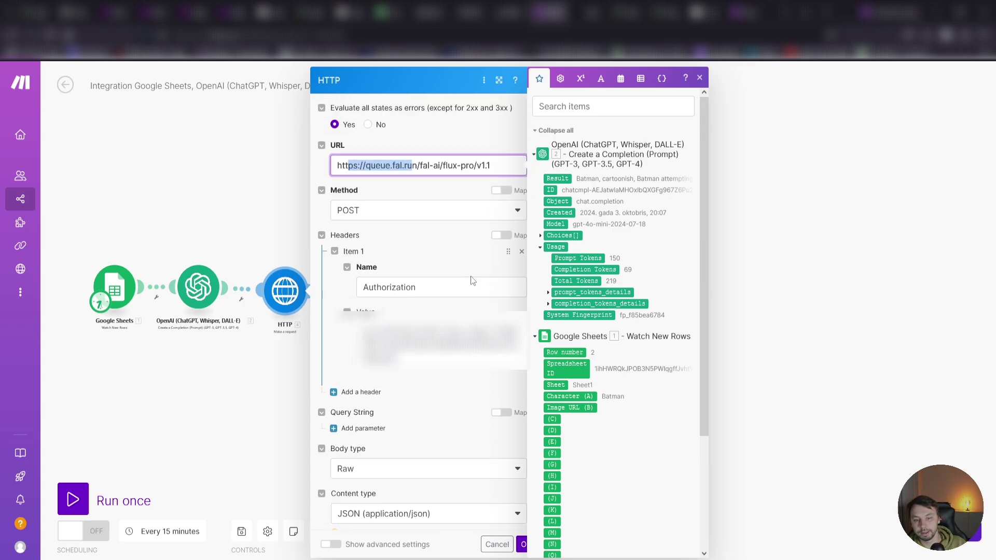
{"action": "left_click", "coordinate": [469, 166]}
{"action": "left_click_drag", "start_coordinate": [452, 163], "coordinate": [482, 164]}
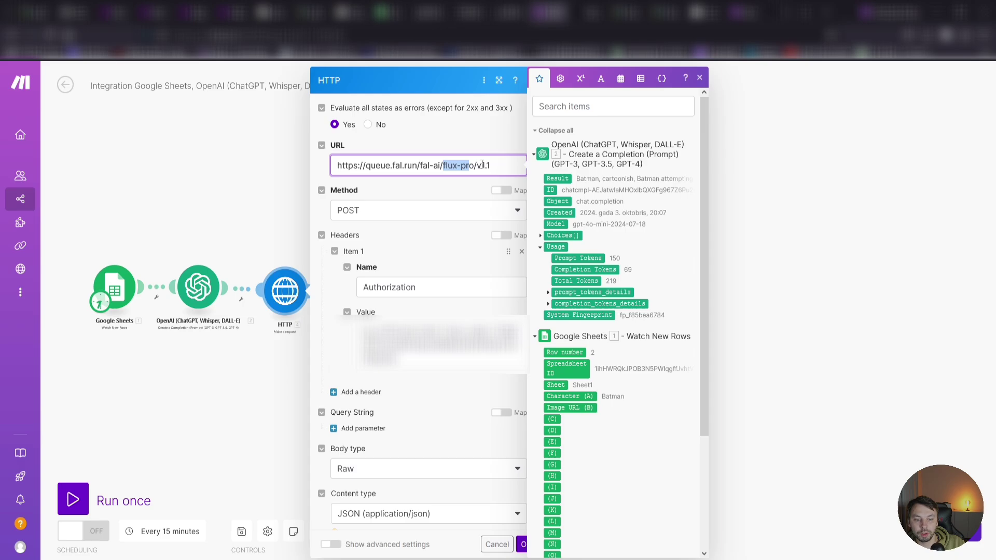
{"action": "left_click", "coordinate": [497, 544]}
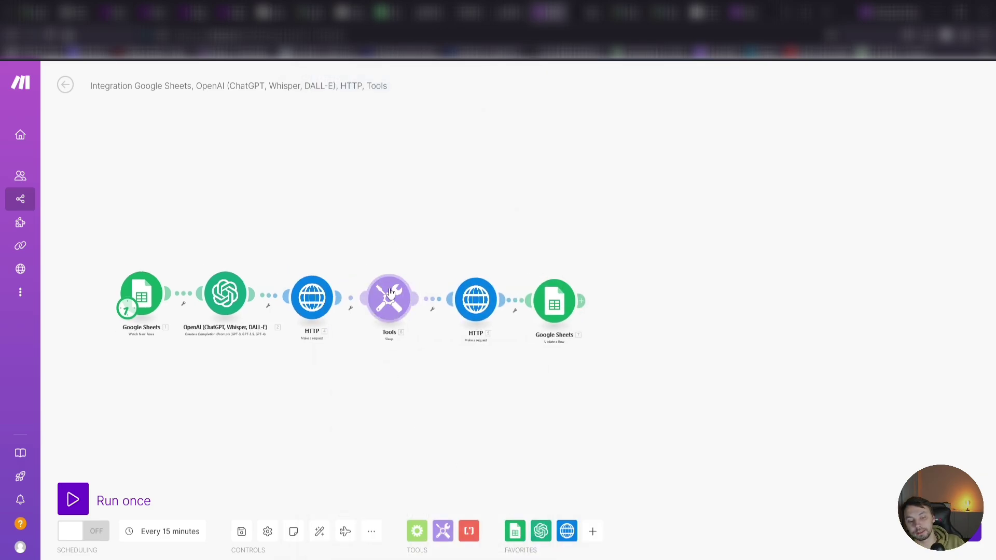
- Review the delay of the Tools Sleep module and close its settings with the value kept
{"action": "left_click", "coordinate": [394, 307]}
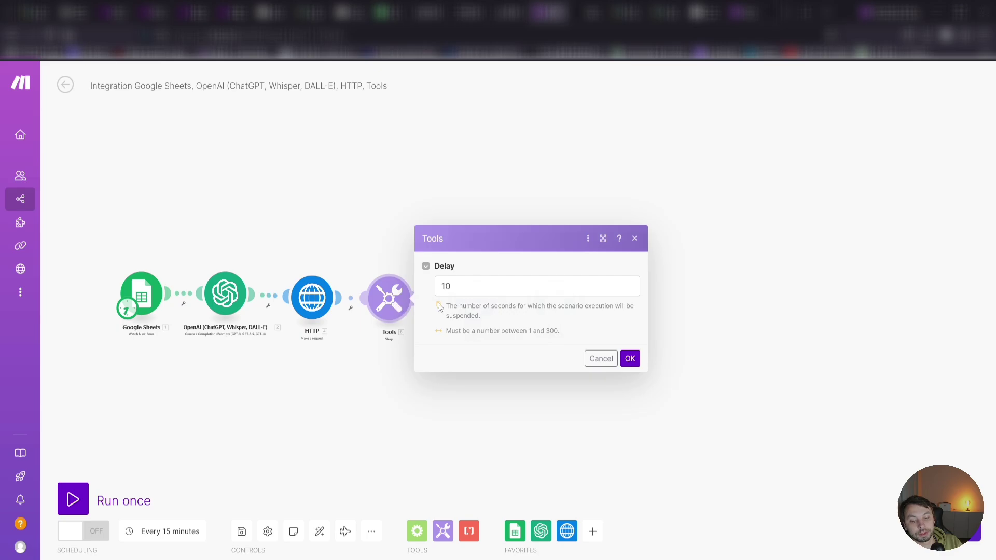
{"action": "left_click", "coordinate": [469, 278]}
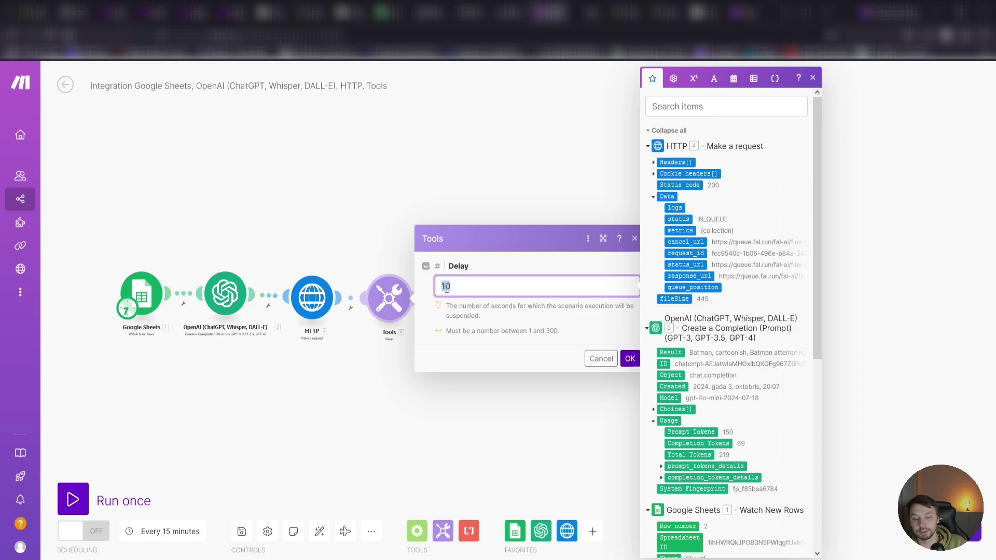
{"action": "left_click", "coordinate": [630, 359]}
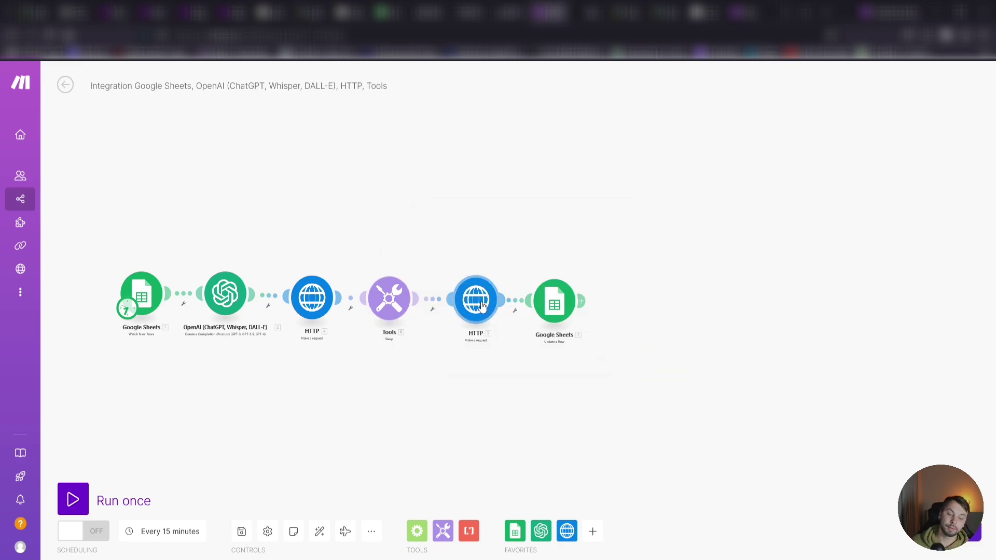
- Review the request URL with its mapped request_id and the GET settings of the second HTTP module, keeping them as they are
{"action": "left_click_drag", "start_coordinate": [482, 306], "coordinate": [476, 302]}
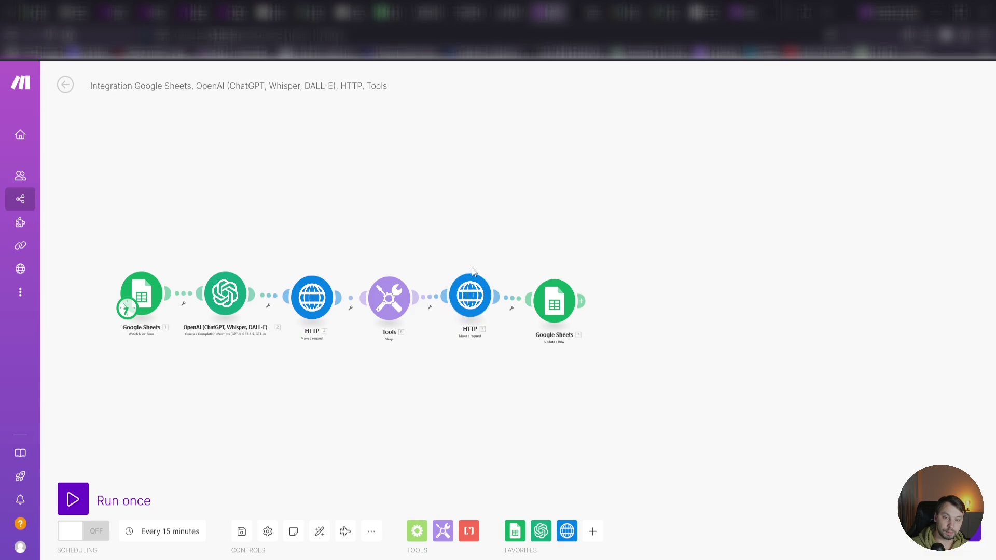
{"action": "left_click", "coordinate": [470, 296]}
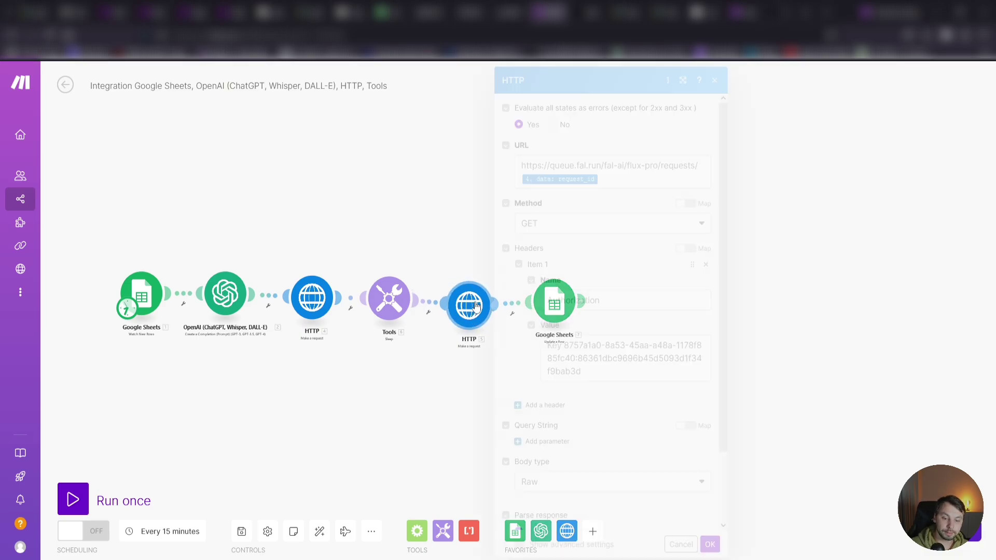
{"action": "left_click_drag", "start_coordinate": [698, 166], "coordinate": [554, 166]}
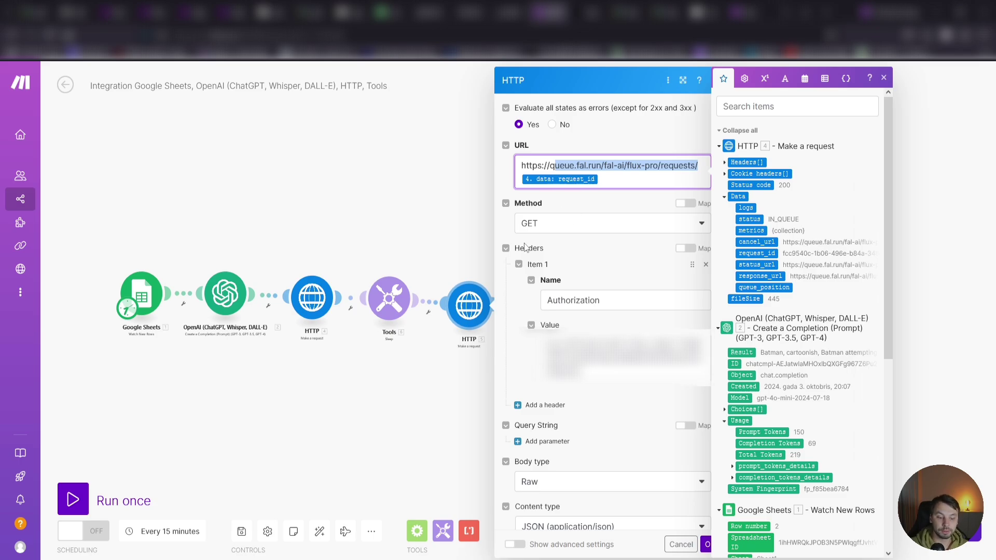
{"action": "scroll", "coordinate": [563, 202], "scroll_direction": "down", "scroll_amount": 3}
{"action": "scroll", "coordinate": [544, 166], "scroll_direction": "up", "scroll_amount": 3}
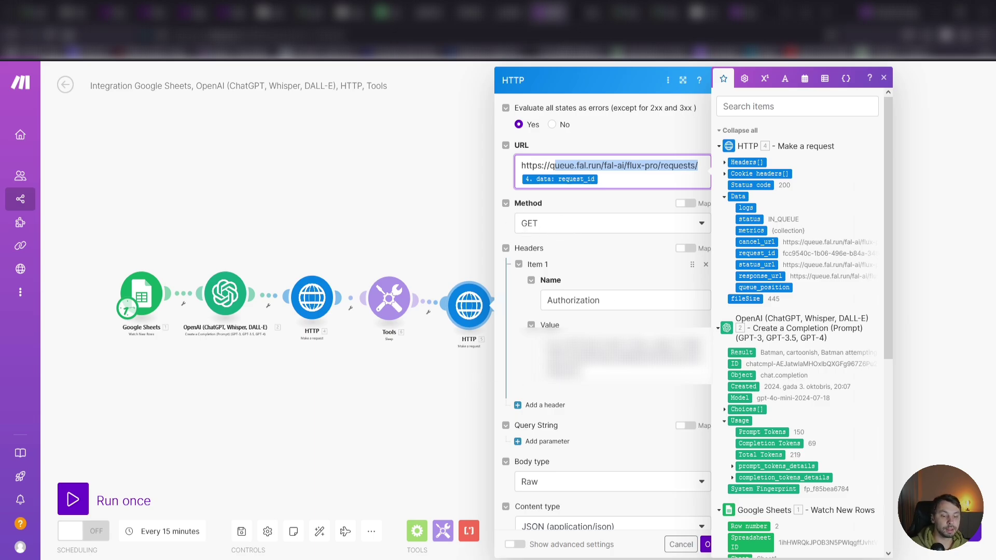
{"action": "left_click", "coordinate": [704, 544]}
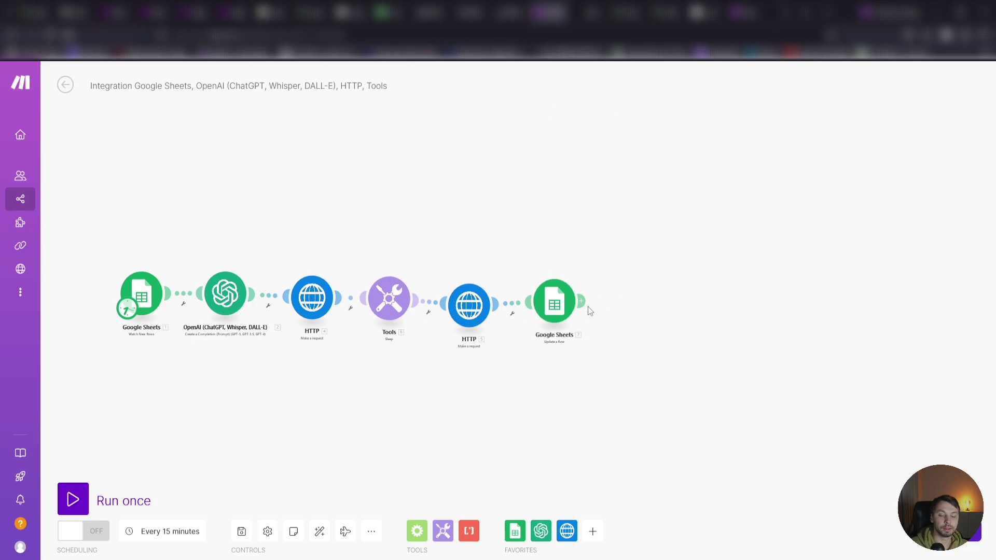
- Review the row number and column B image URL mapping in the final Google Sheets module and close its settings
{"action": "left_click", "coordinate": [554, 302]}
{"action": "scroll", "coordinate": [675, 405], "scroll_direction": "down", "scroll_amount": 3}
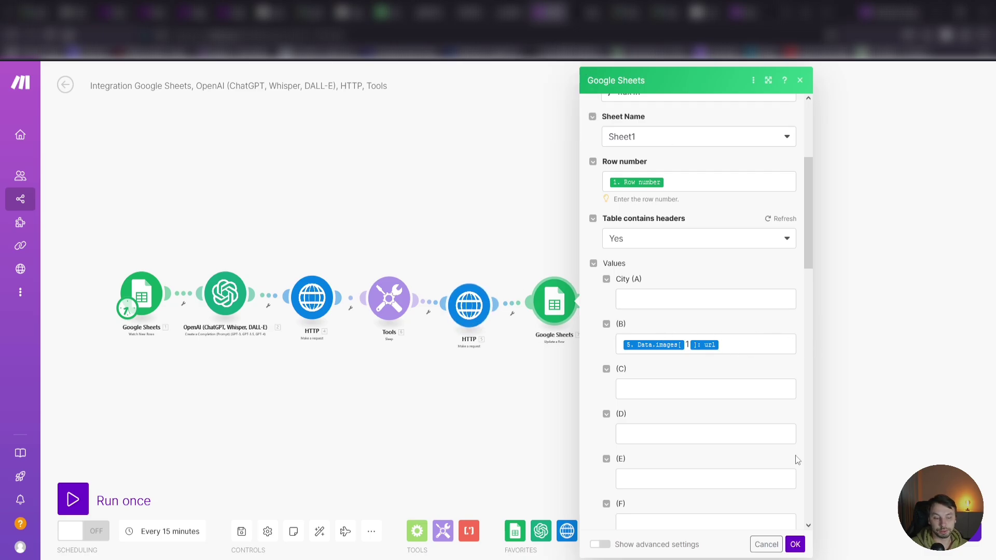
{"action": "left_click", "coordinate": [795, 544]}
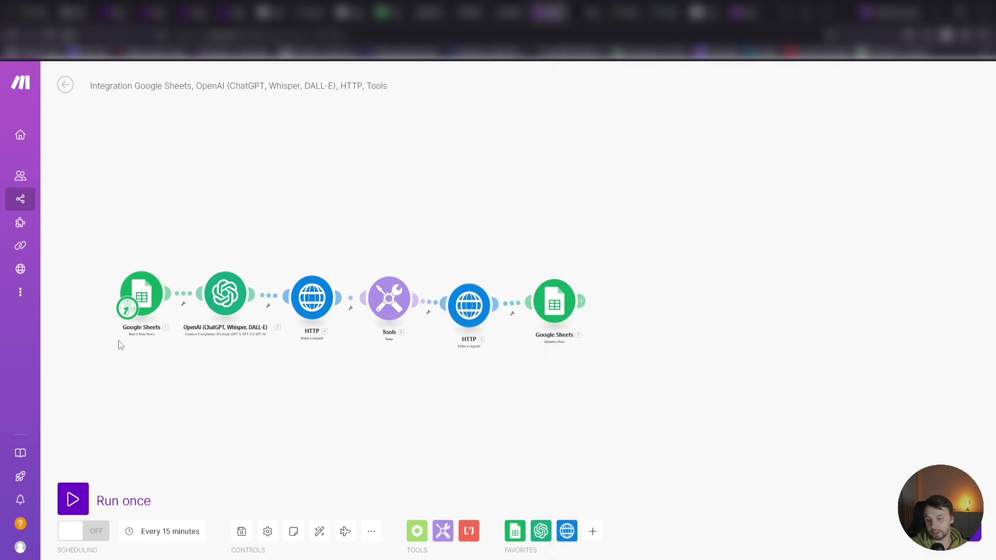
- Run the scenario once and keep its modules in view while they execute
{"action": "left_click", "coordinate": [65, 506]}
{"action": "left_click_drag", "start_coordinate": [532, 432], "coordinate": [345, 422]}
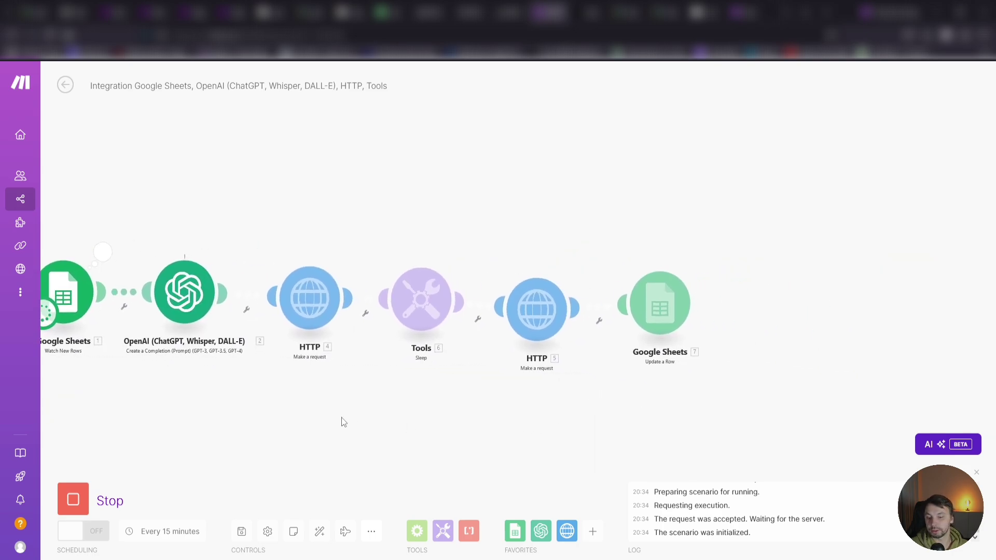
{"action": "left_click_drag", "start_coordinate": [85, 372], "coordinate": [268, 362]}
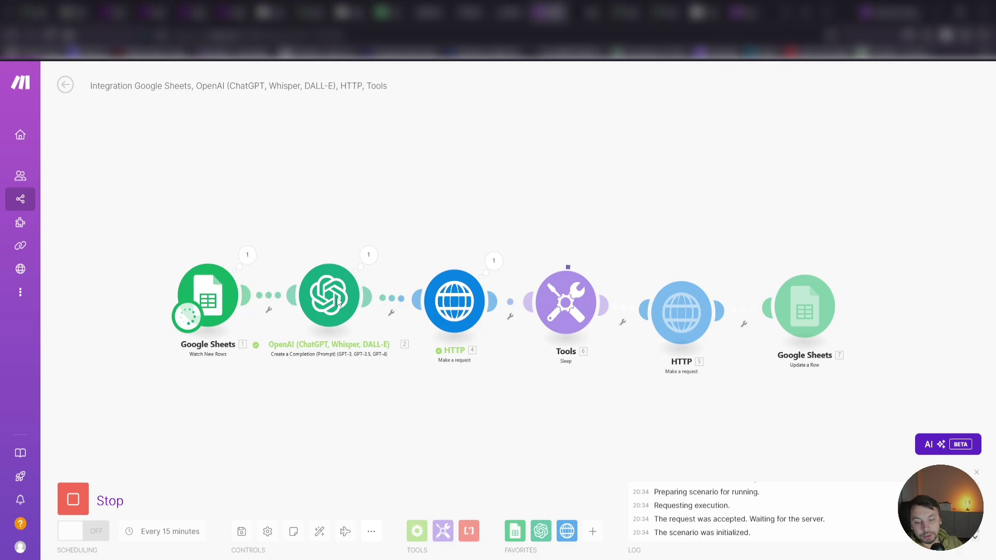
- Inspect the prompt generated in the OpenAI module's output and the first HTTP module's run output
{"action": "left_click", "coordinate": [369, 255]}
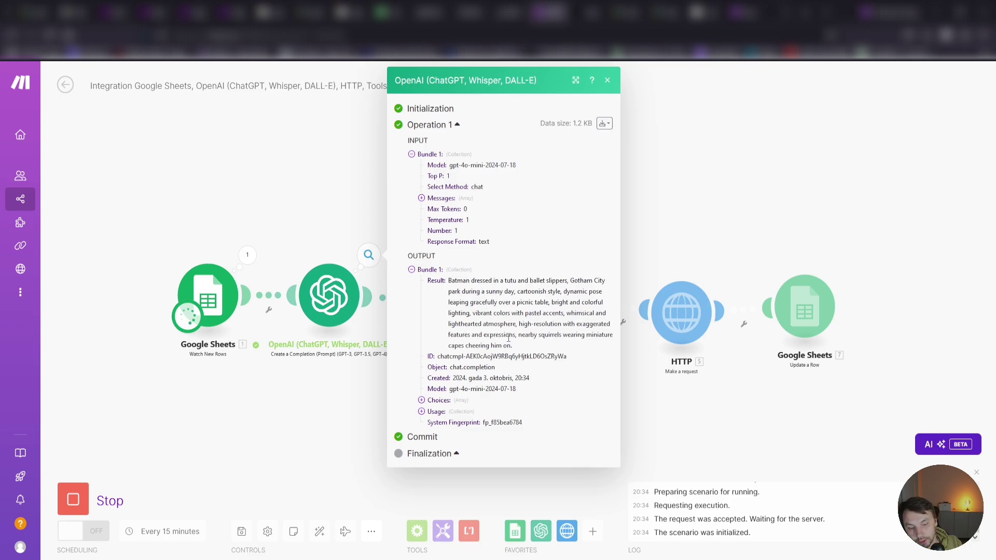
{"action": "left_click_drag", "start_coordinate": [448, 280], "coordinate": [580, 343]}
{"action": "left_click", "coordinate": [700, 445]}
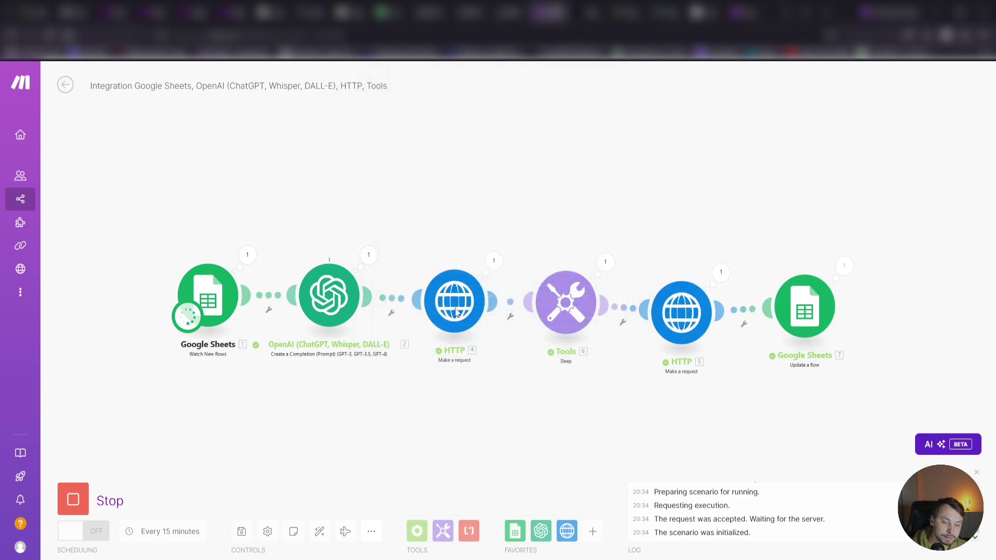
{"action": "left_click", "coordinate": [493, 260]}
{"action": "left_click", "coordinate": [823, 205]}
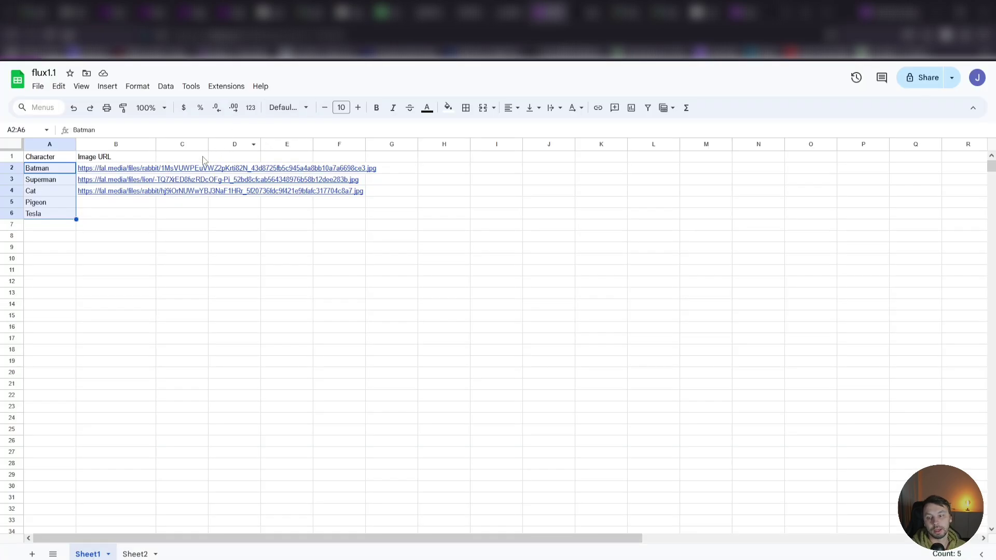
- Switch to the flux1.1 Google Sheet and open Batman's generated image from the link in B2
{"action": "left_click", "coordinate": [113, 169]}
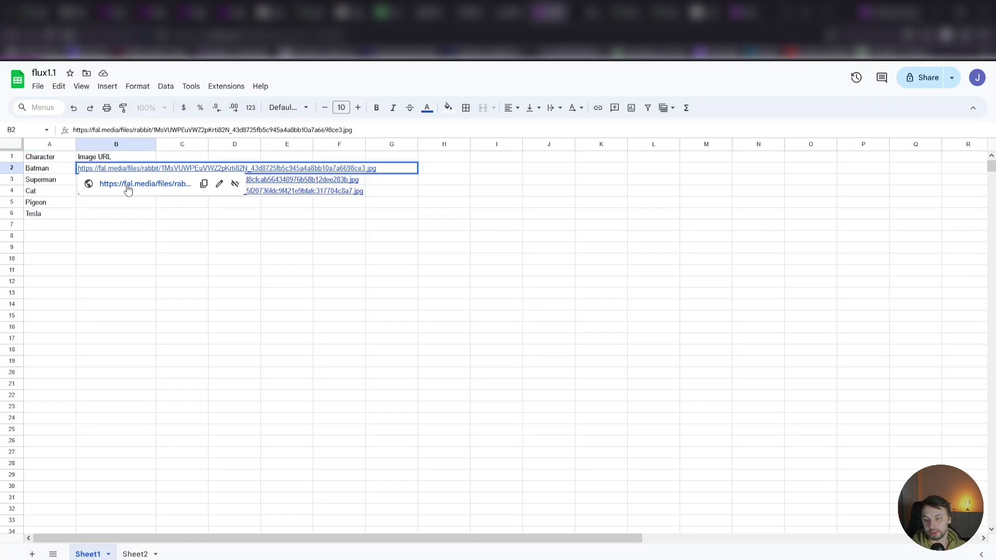
{"action": "left_click", "coordinate": [127, 185]}
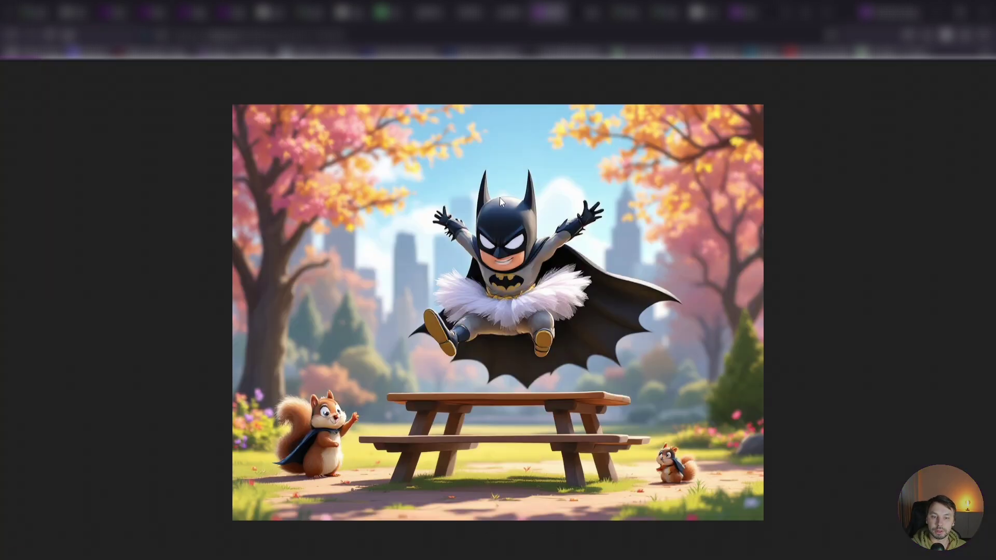